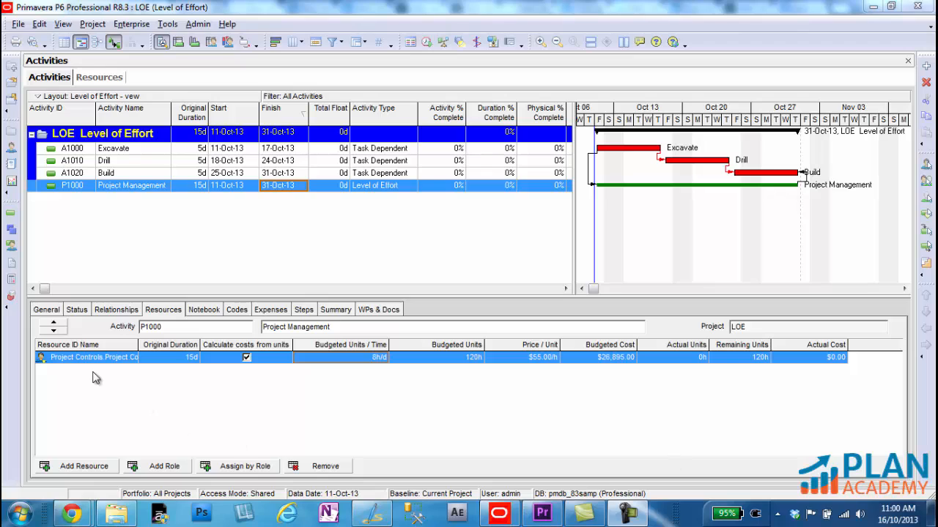
# Show the Relationships details for the P1000 Project Management level-of-effort activity.
pyautogui.click(73, 365)
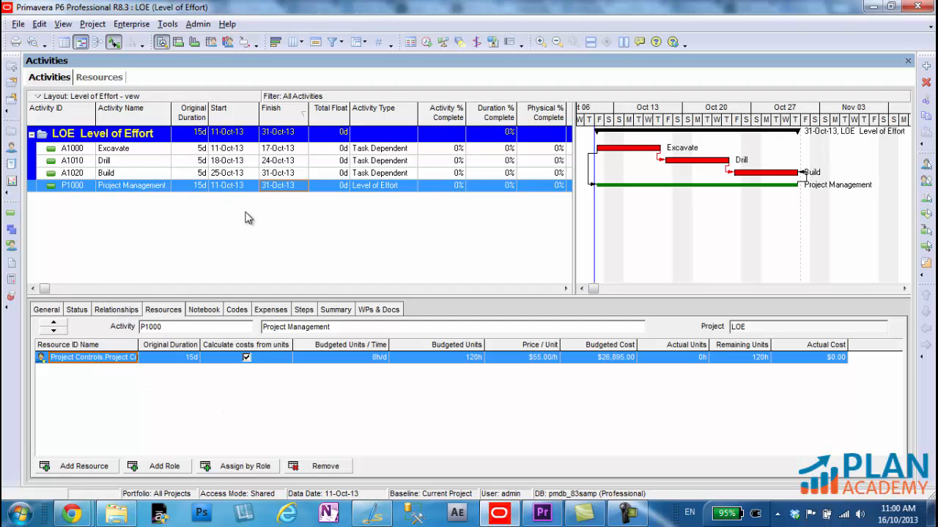
pyautogui.click(122, 312)
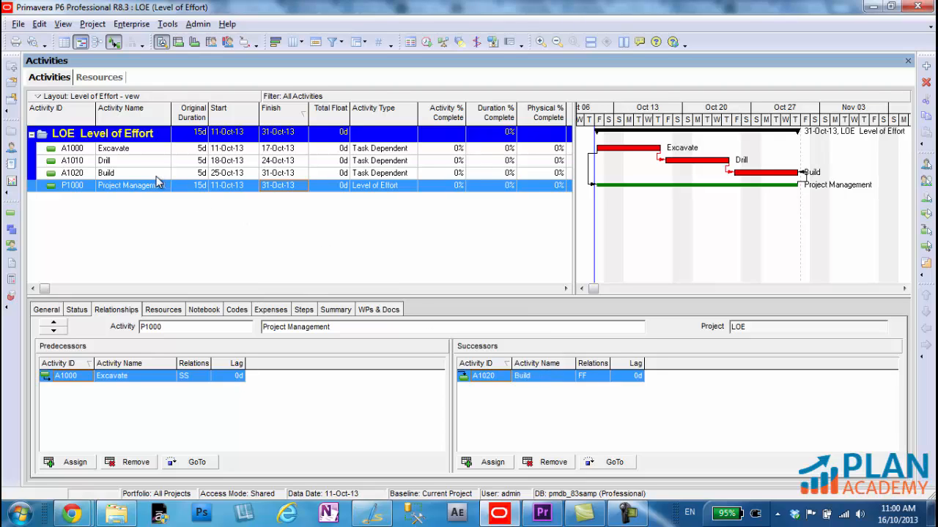
# Inspect the relationships of Build, Excavate, Drill and Project Management in turn, ending on A1000 Excavate.
pyautogui.click(289, 174)
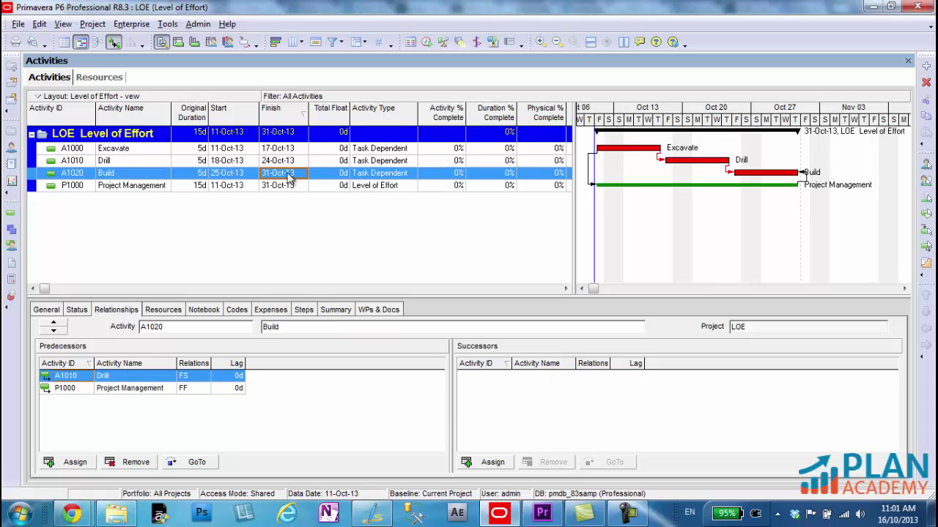
pyautogui.click(274, 187)
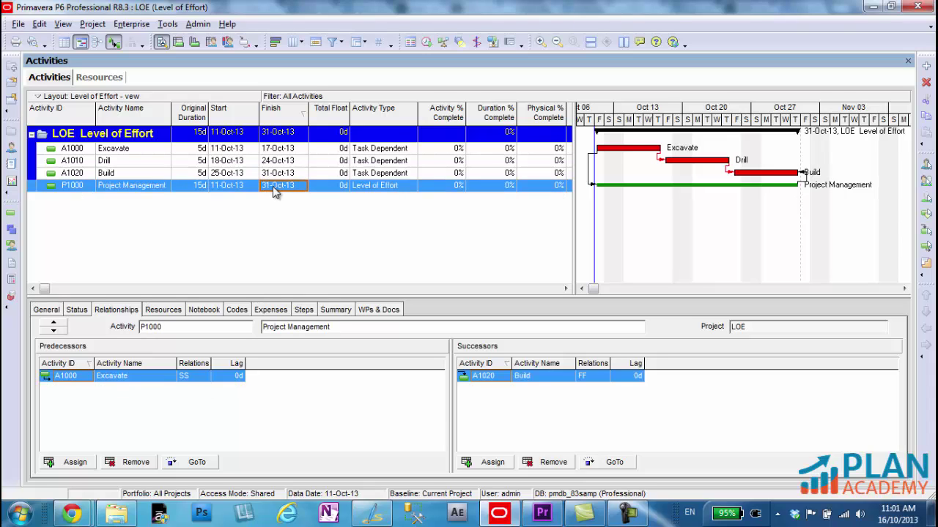
pyautogui.click(218, 149)
pyautogui.click(226, 188)
pyautogui.click(188, 161)
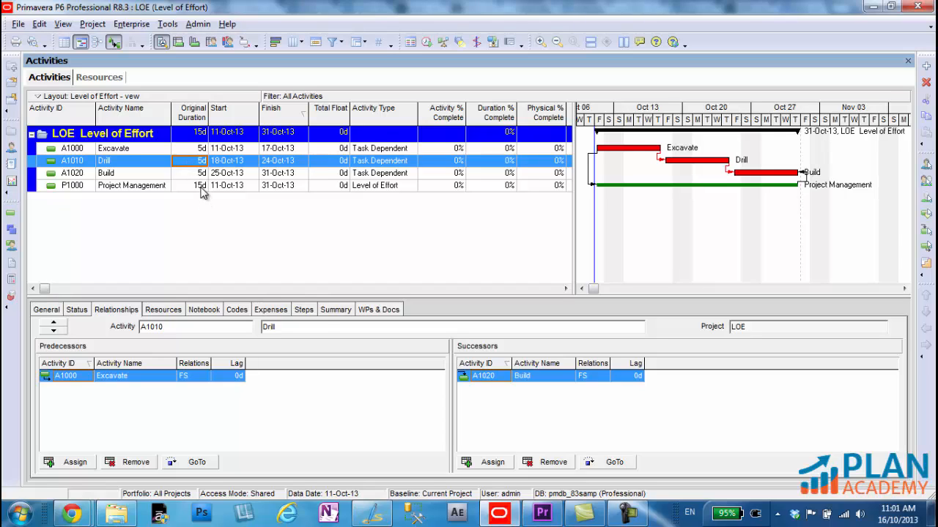
pyautogui.click(201, 187)
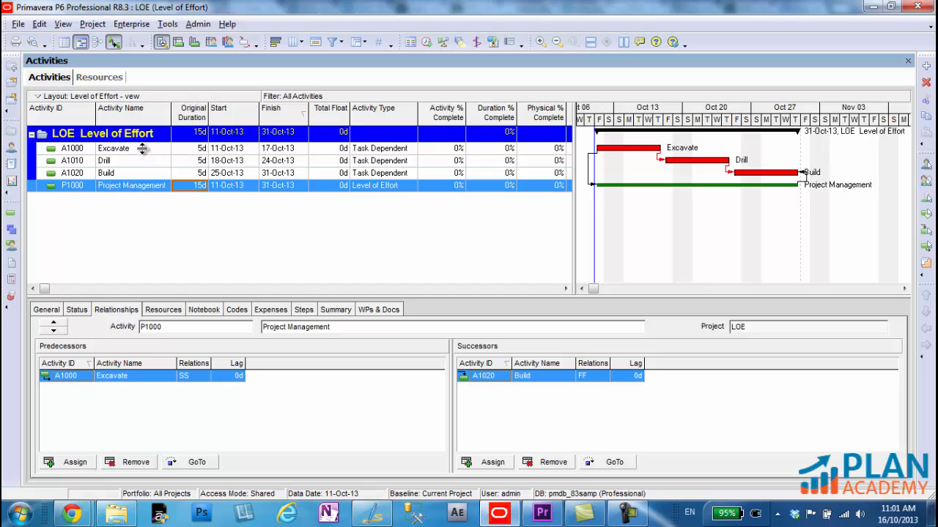
pyautogui.click(146, 151)
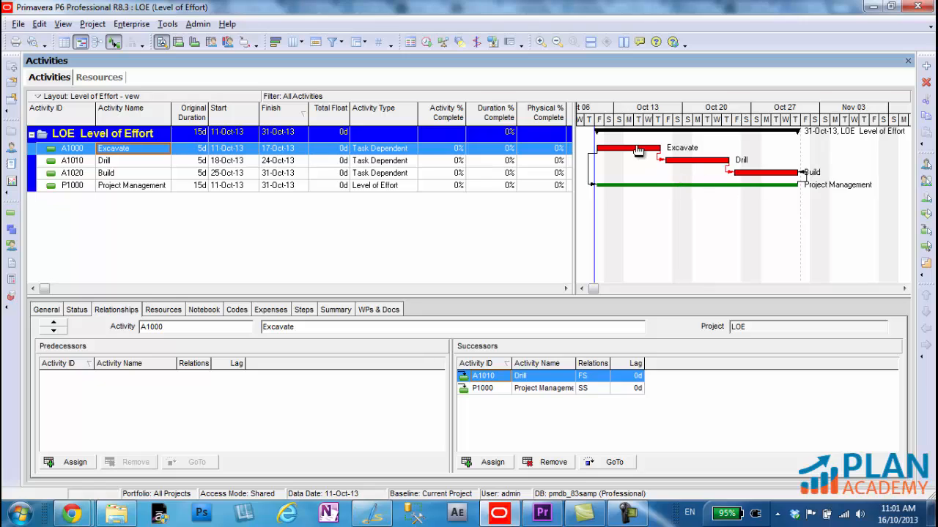
# Status Excavate as started with 20% physical complete and 4 days remaining, then launch scheduling (F9).
pyautogui.click(77, 310)
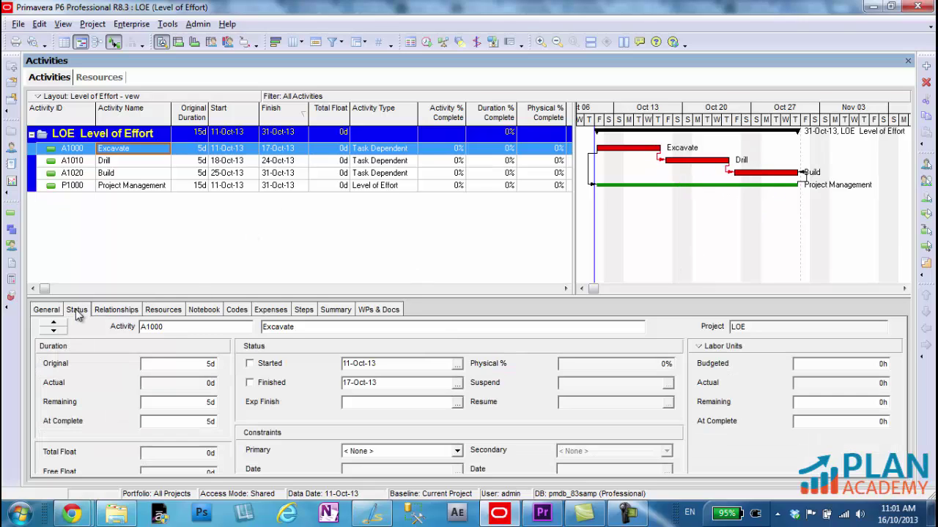
pyautogui.click(250, 364)
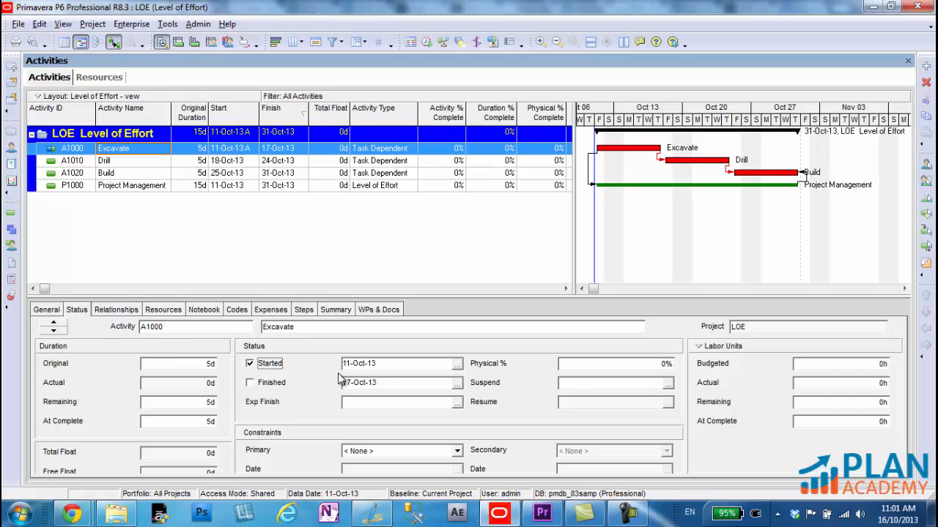
pyautogui.click(566, 364)
pyautogui.write('20')
pyautogui.click(192, 402)
pyautogui.write('4')
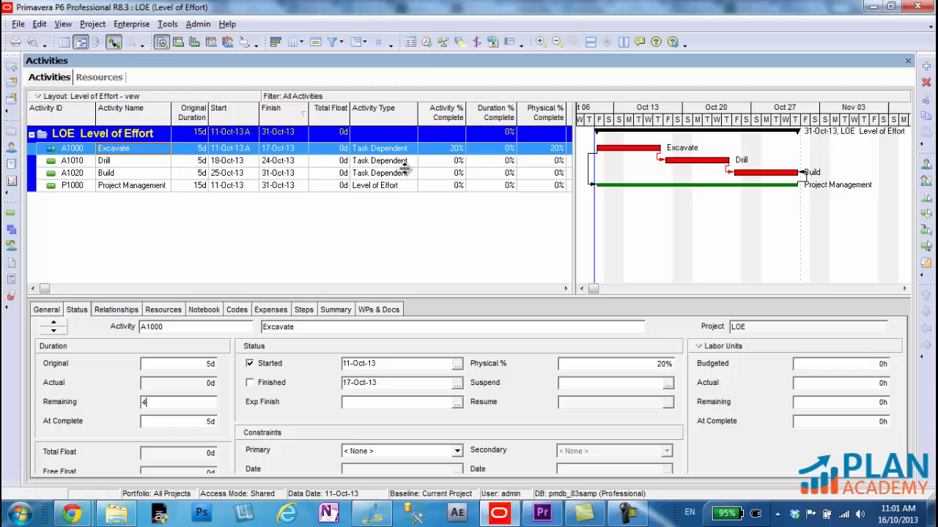
pyautogui.click(425, 42)
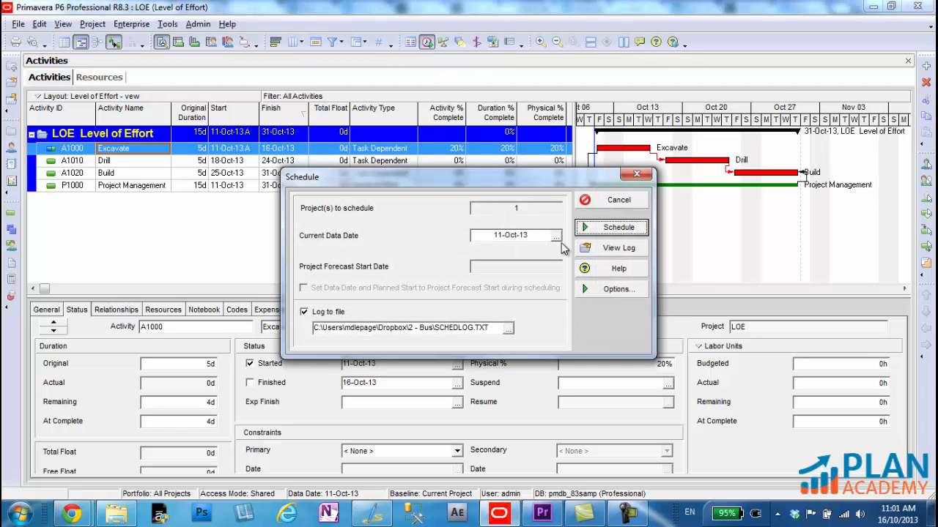
# Move the current data date to 14-Oct-13 and reschedule the project.
pyautogui.click(556, 236)
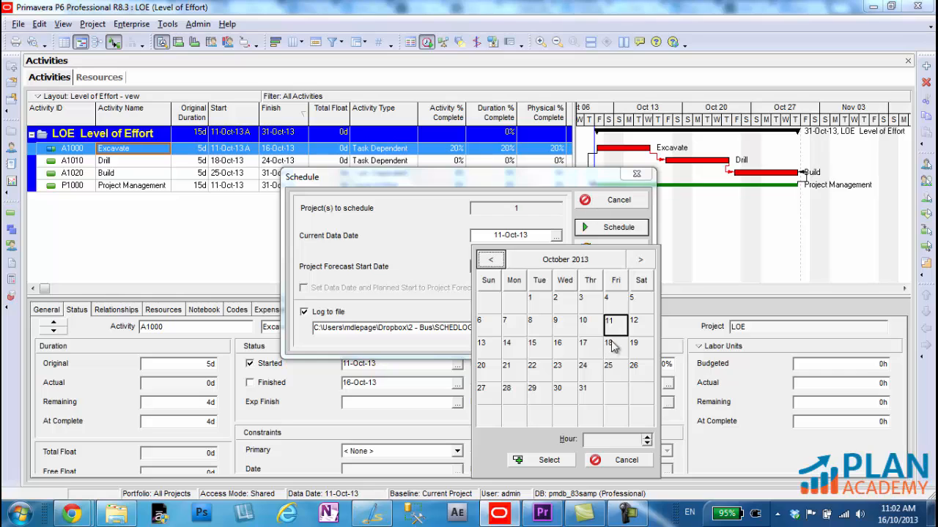
pyautogui.click(509, 344)
pyautogui.click(545, 460)
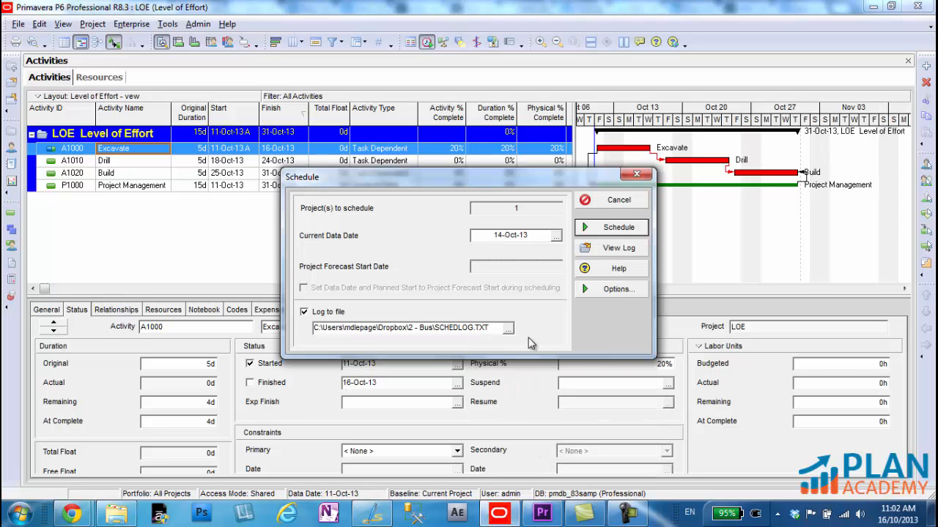
pyautogui.click(614, 228)
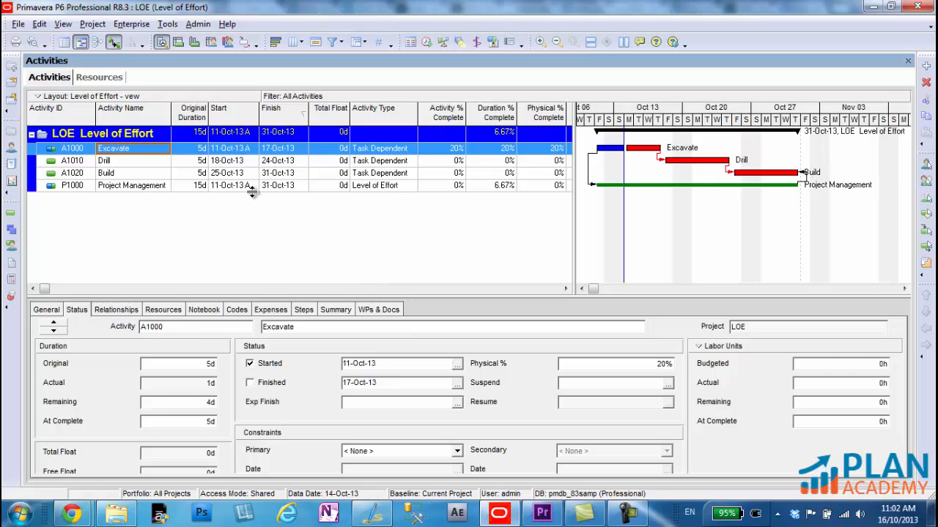
# Select P1000 Project Management to show its Status durations and labor units.
pyautogui.moveTo(237, 189); pyautogui.dragTo(232, 149)
pyautogui.click(229, 186)
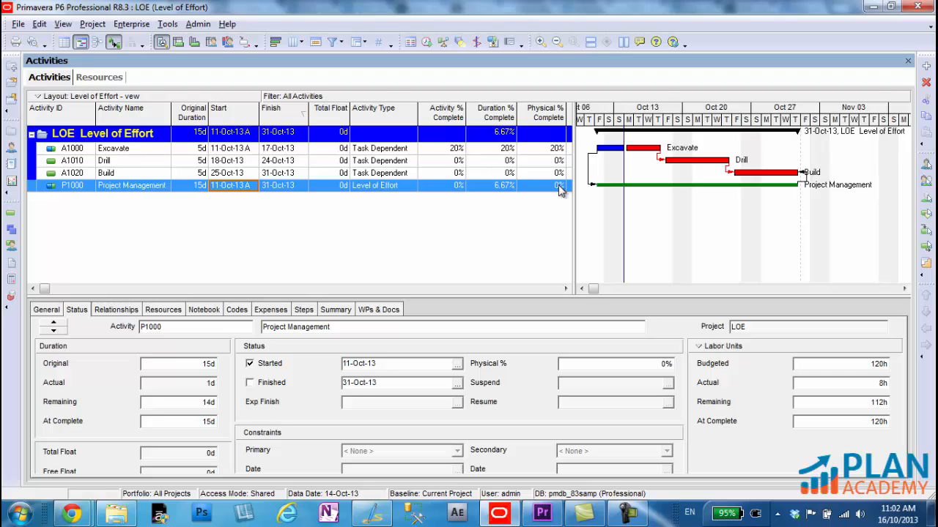
# Replace Project Management's physical percent complete 0% with 6% and commit it.
pyautogui.click(608, 366)
pyautogui.moveTo(574, 366); pyautogui.dragTo(559, 366)
pyautogui.write('0')
pyautogui.press('BackSpace')
pyautogui.write('6')
pyautogui.click(218, 363)
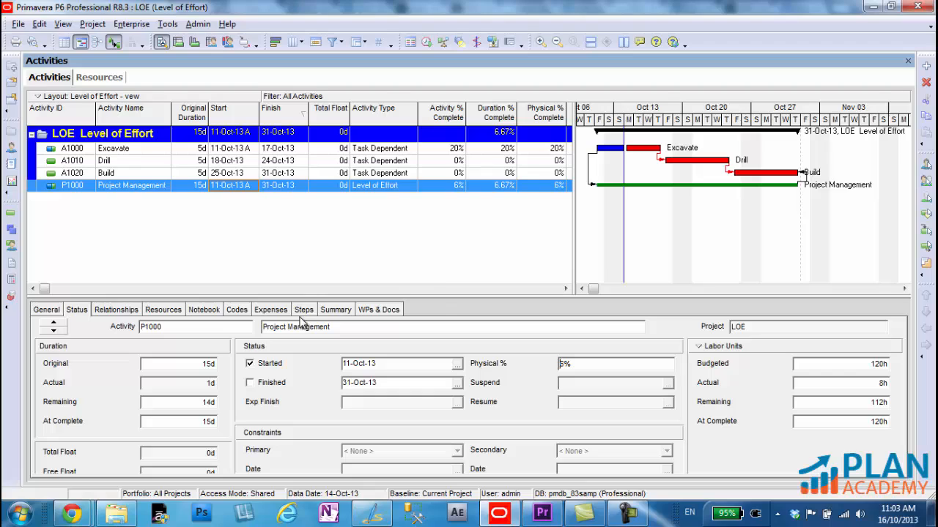